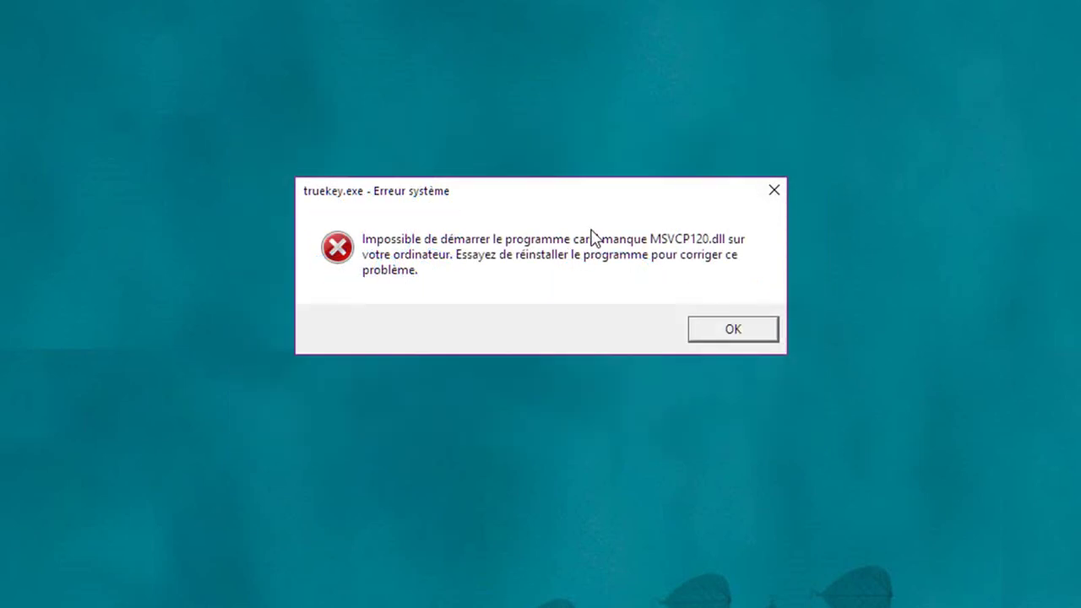
{"action": "left_click", "coordinate": [388, 195]}
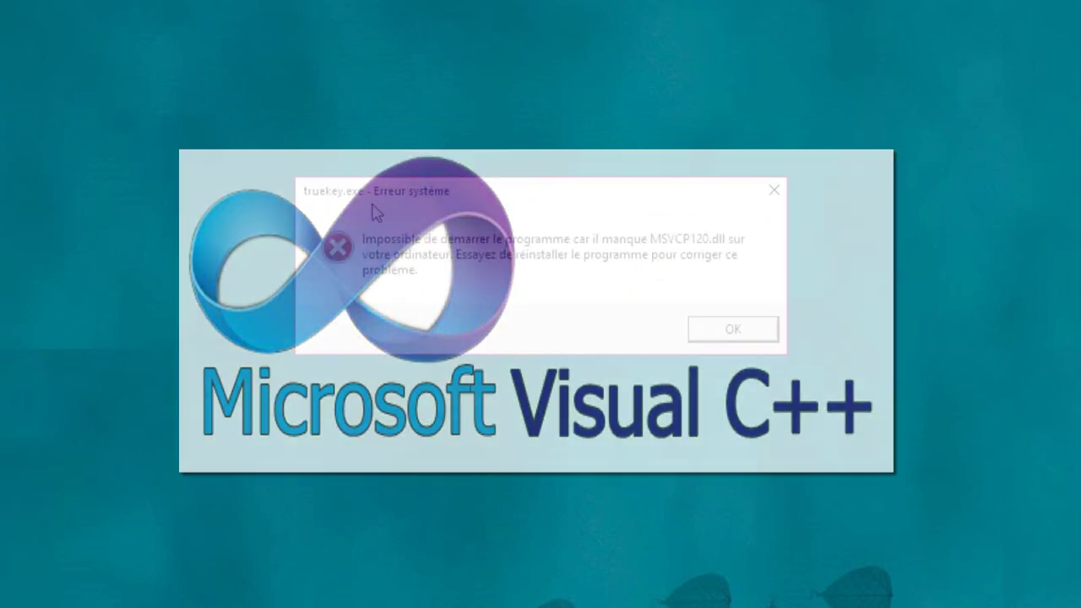
{"action": "left_click_drag", "start_coordinate": [874, 115], "coordinate": [195, 408]}
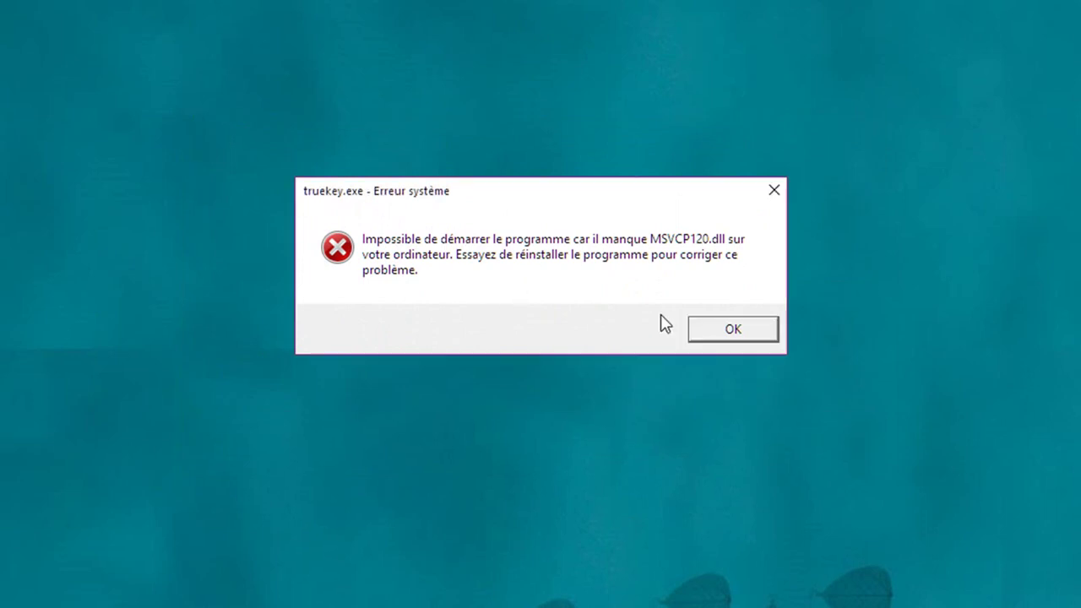
{"action": "left_click_drag", "start_coordinate": [506, 195], "coordinate": [525, 215]}
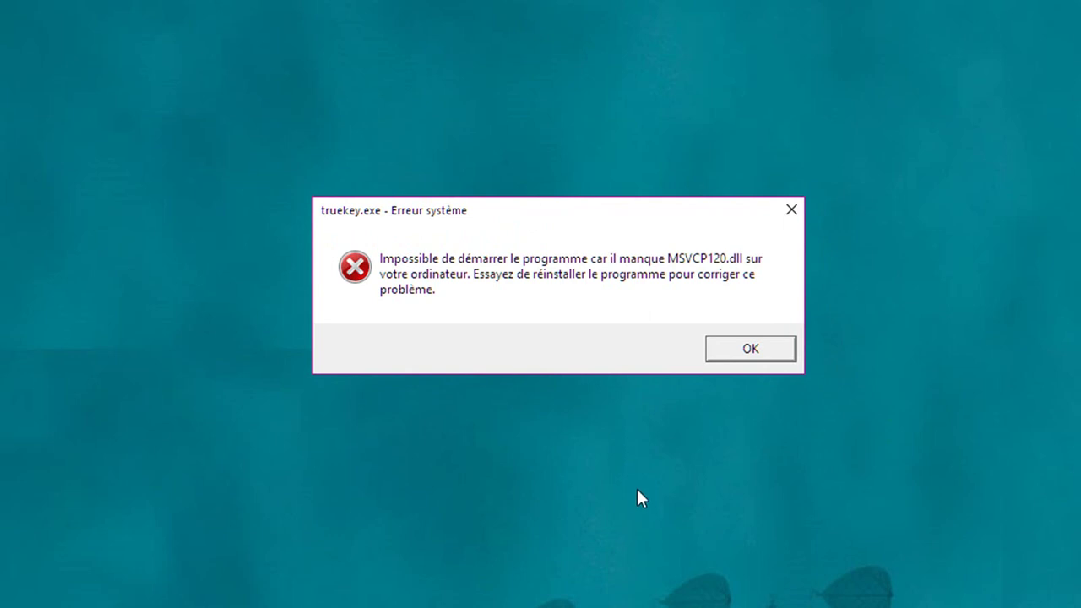
Step: Switch to the Microsoft download page in Chrome and move the truekey.exe error dialog clear of the browser window
{"action": "left_click", "coordinate": [207, 597]}
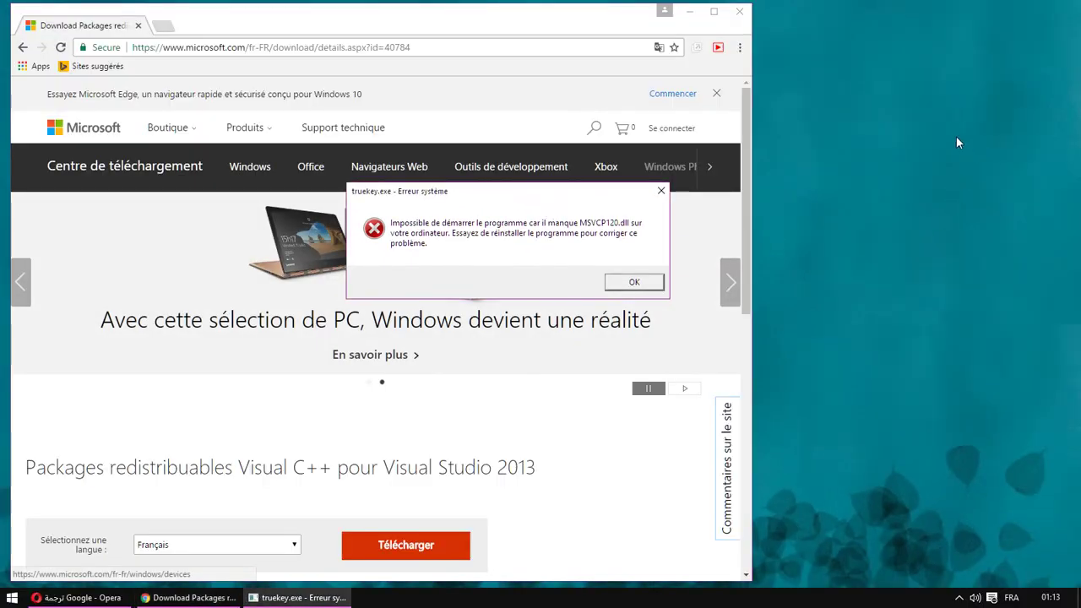
{"action": "left_click_drag", "start_coordinate": [508, 195], "coordinate": [951, 123]}
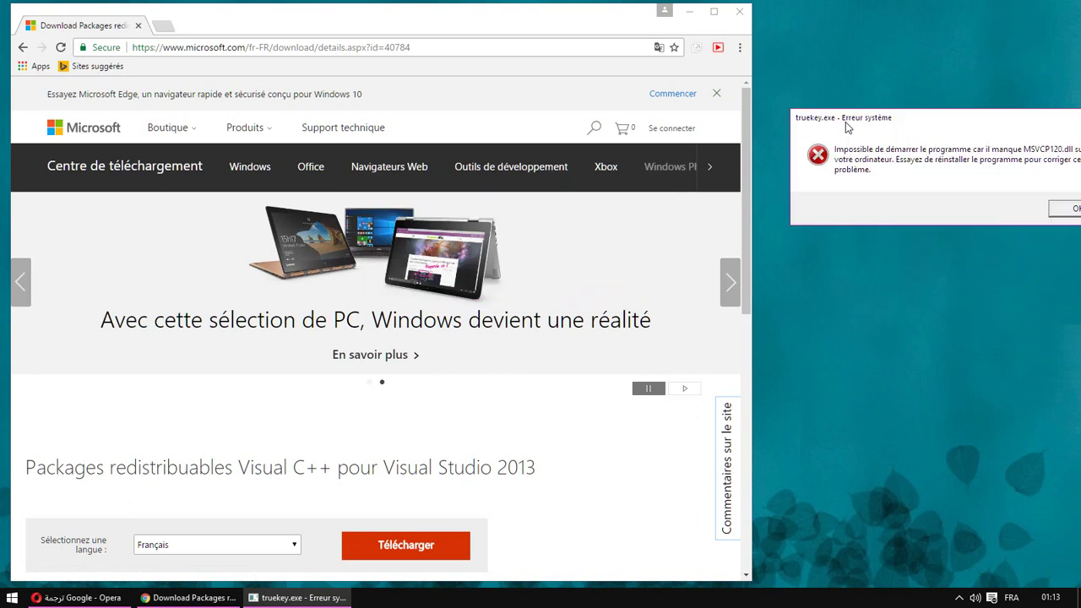
{"action": "left_click", "coordinate": [347, 46]}
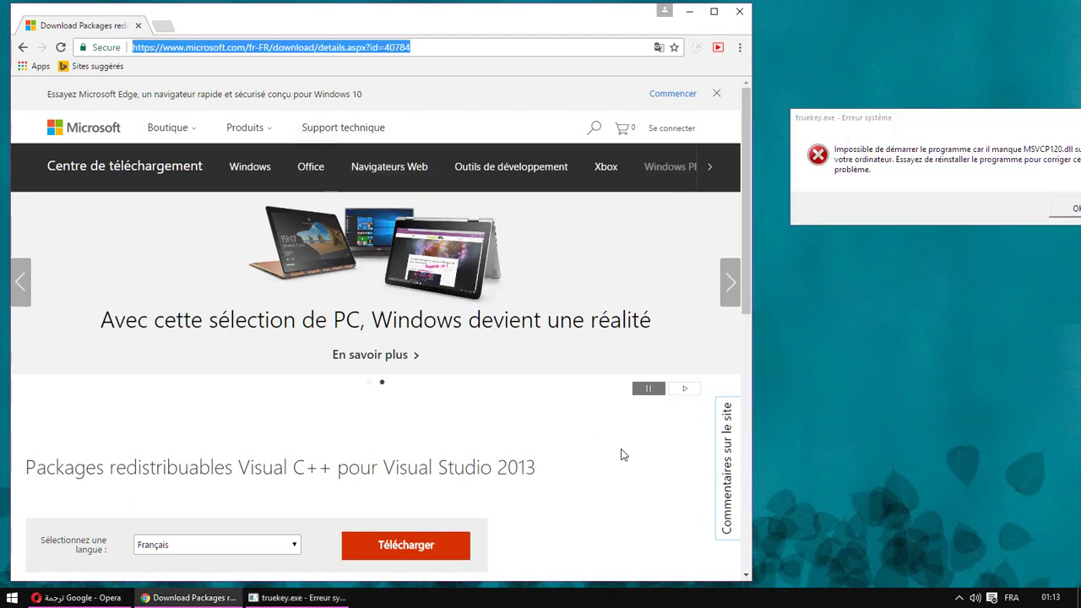
Step: Keep Français as the language and request the download of the Visual C++ redistributable packages for Visual Studio 2013
{"action": "scroll", "coordinate": [514, 467], "scroll_direction": "down", "scroll_amount": 3}
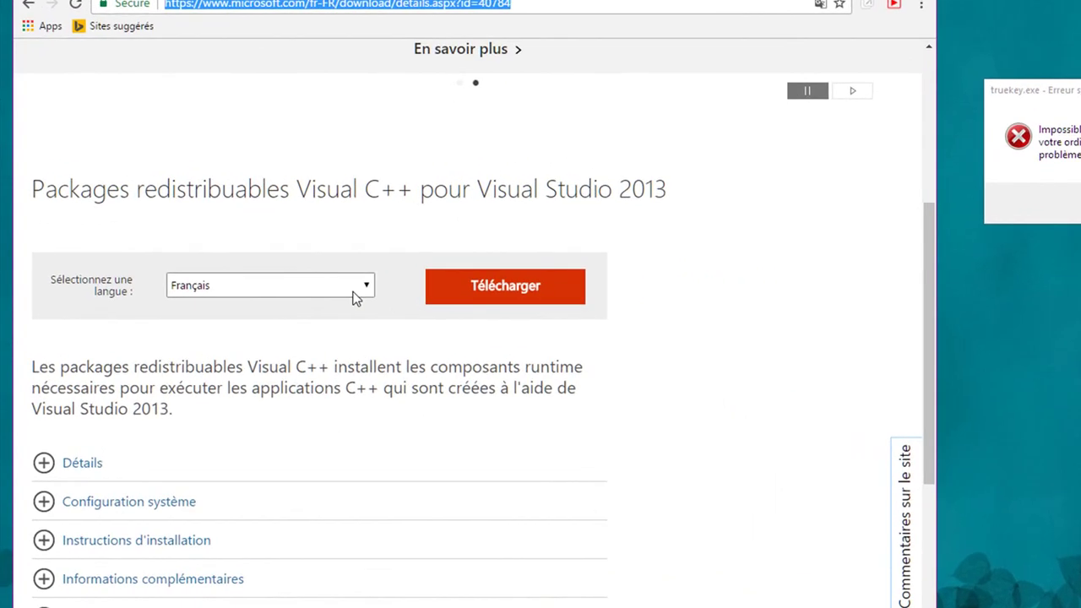
{"action": "left_click", "coordinate": [369, 294]}
{"action": "left_click", "coordinate": [370, 294]}
{"action": "left_click", "coordinate": [547, 301]}
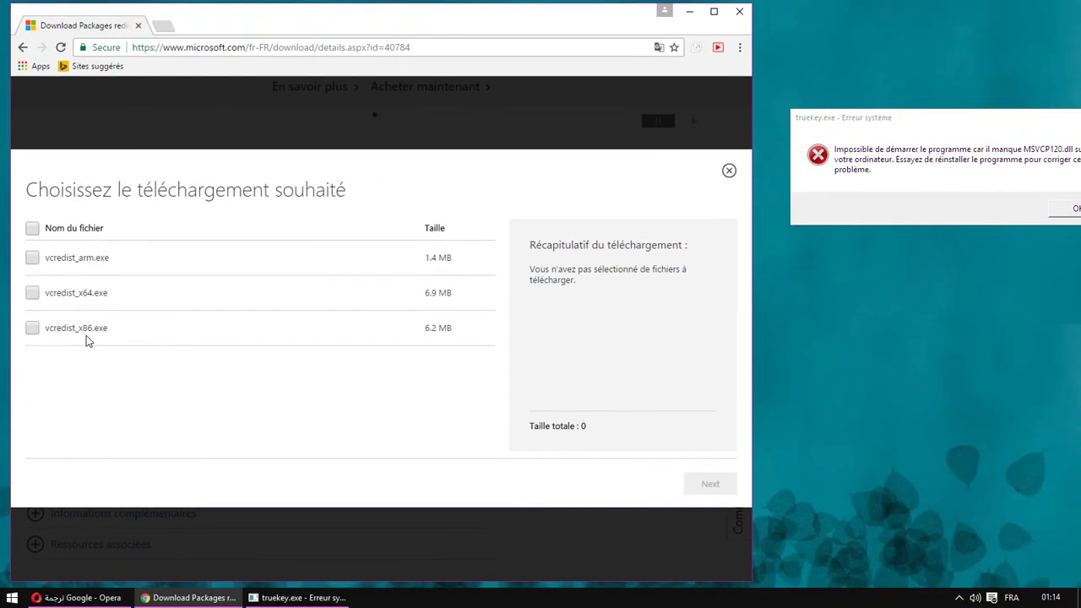
Step: Minimise the browser, check the Windows system type in the properties of Ce PC, and minimise the system information window
{"action": "left_click", "coordinate": [689, 12]}
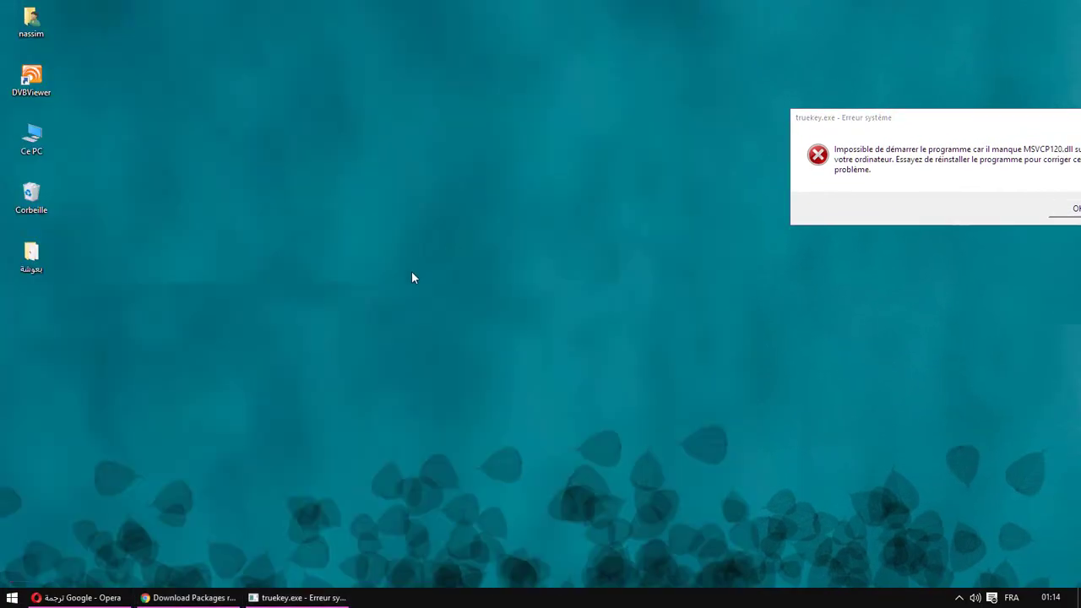
{"action": "right_click", "coordinate": [338, 237]}
{"action": "right_click", "coordinate": [32, 135]}
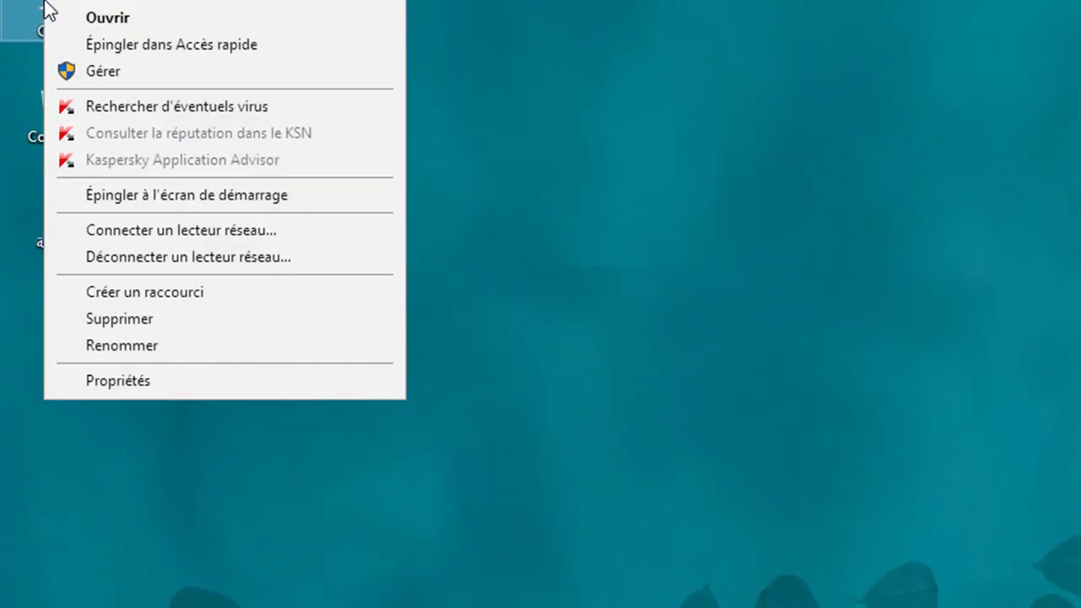
{"action": "left_click", "coordinate": [147, 378]}
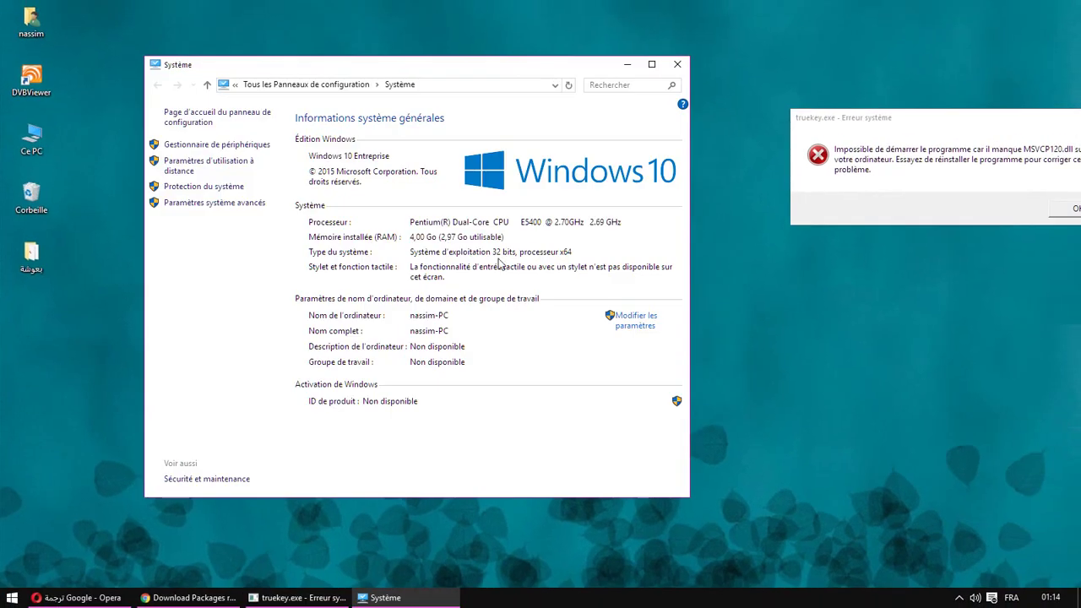
{"action": "left_click_drag", "start_coordinate": [459, 73], "coordinate": [478, 30]}
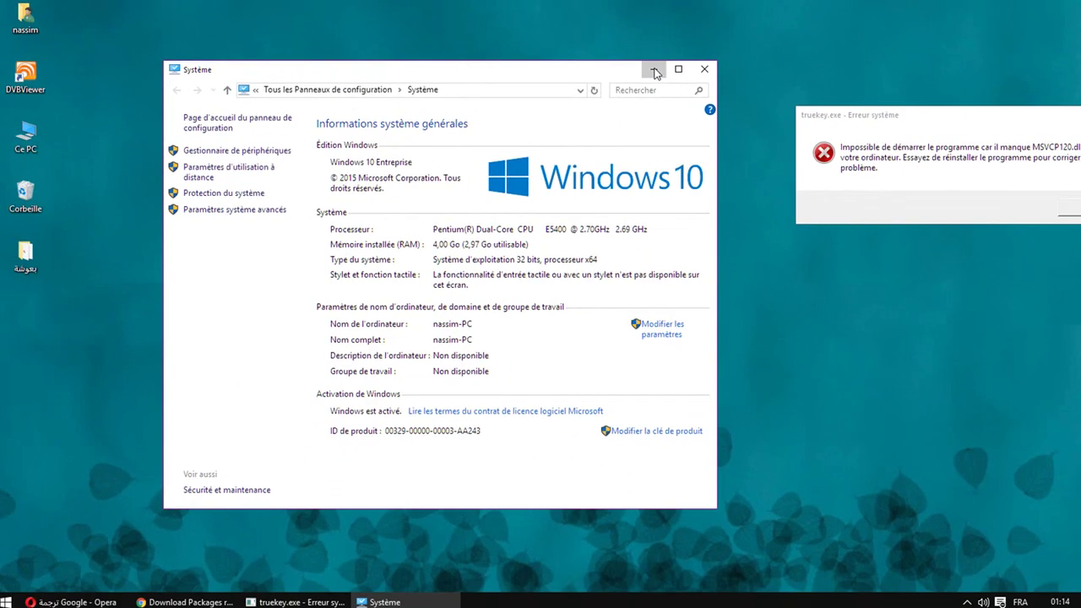
{"action": "left_click", "coordinate": [647, 42]}
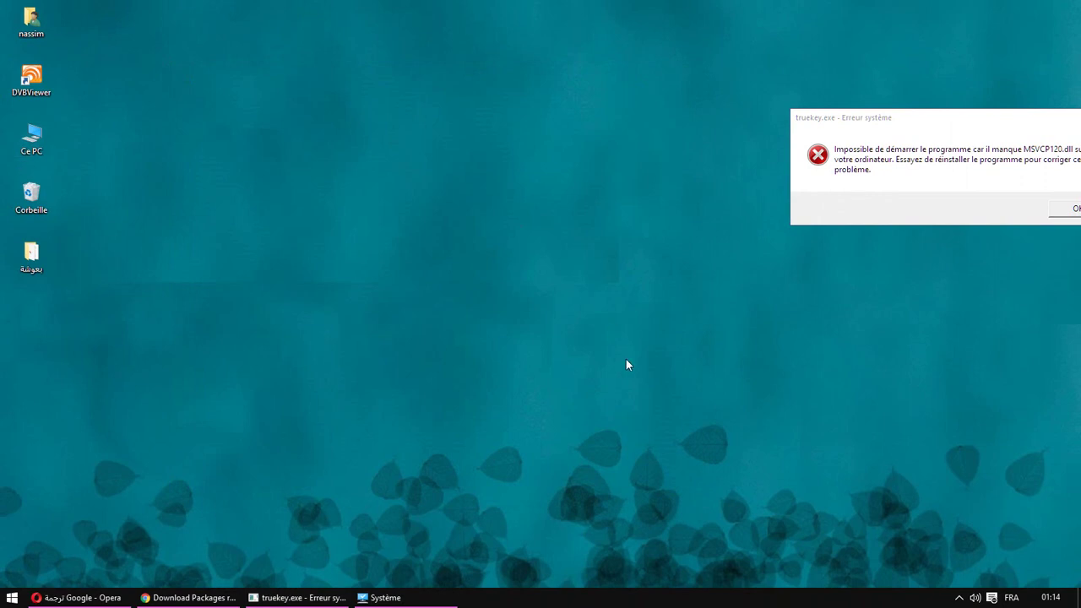
Step: Return to the list of download files, select only vcredist_x86.exe and start its download
{"action": "left_click_drag", "start_coordinate": [931, 128], "coordinate": [877, 115]}
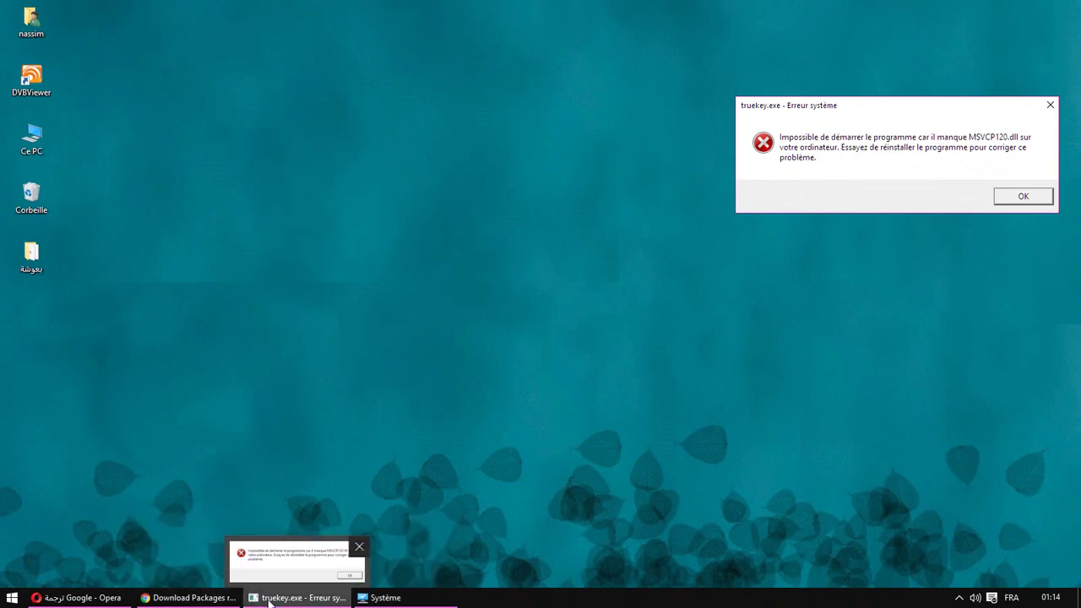
{"action": "left_click", "coordinate": [192, 598]}
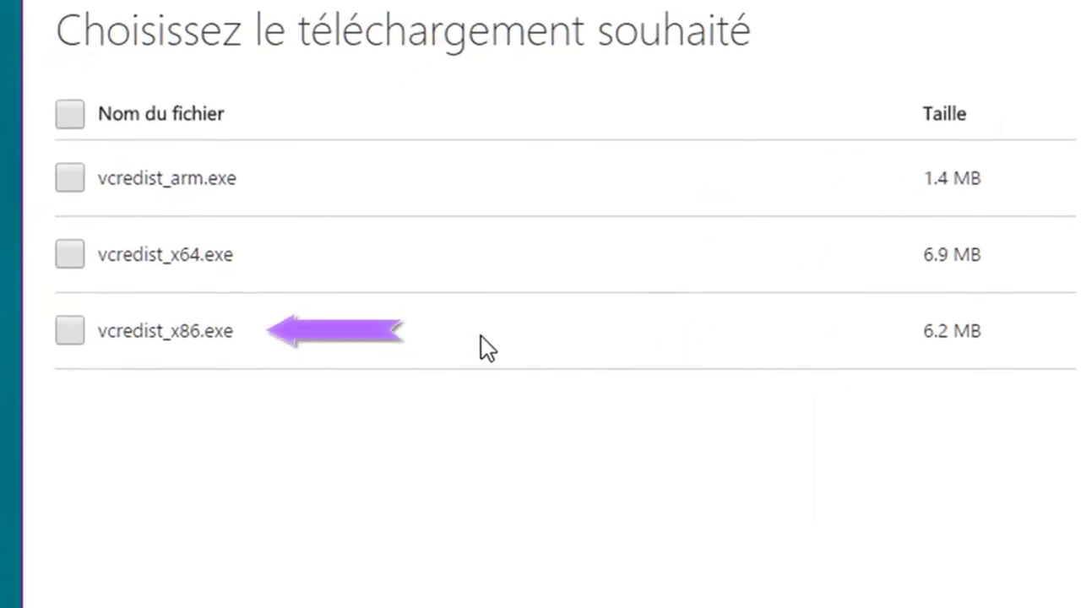
{"action": "left_click_drag", "start_coordinate": [203, 331], "coordinate": [185, 331]}
{"action": "left_click", "coordinate": [63, 331]}
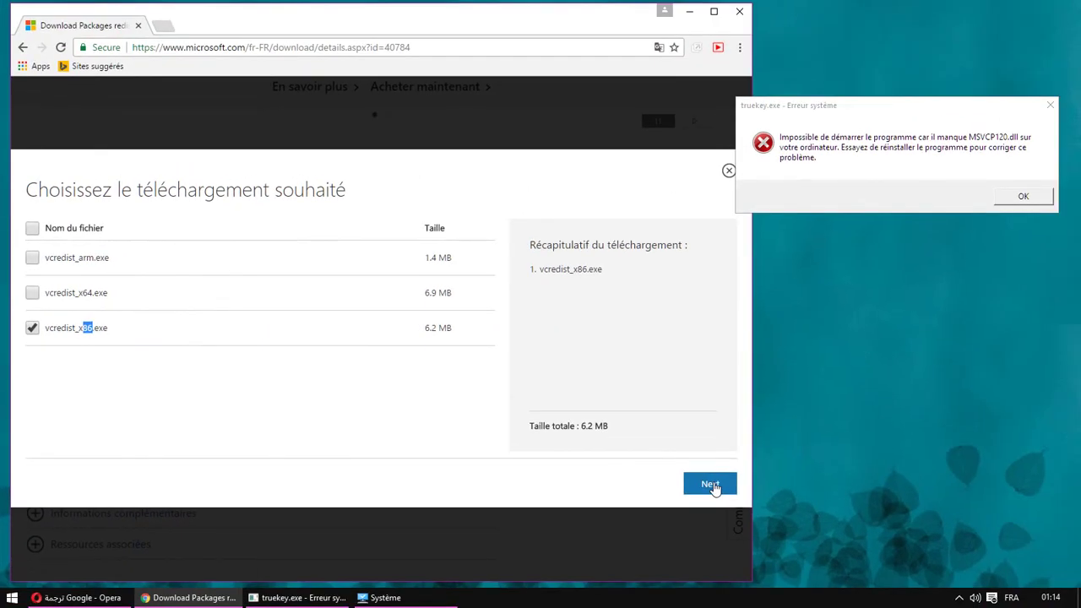
{"action": "left_click", "coordinate": [713, 485]}
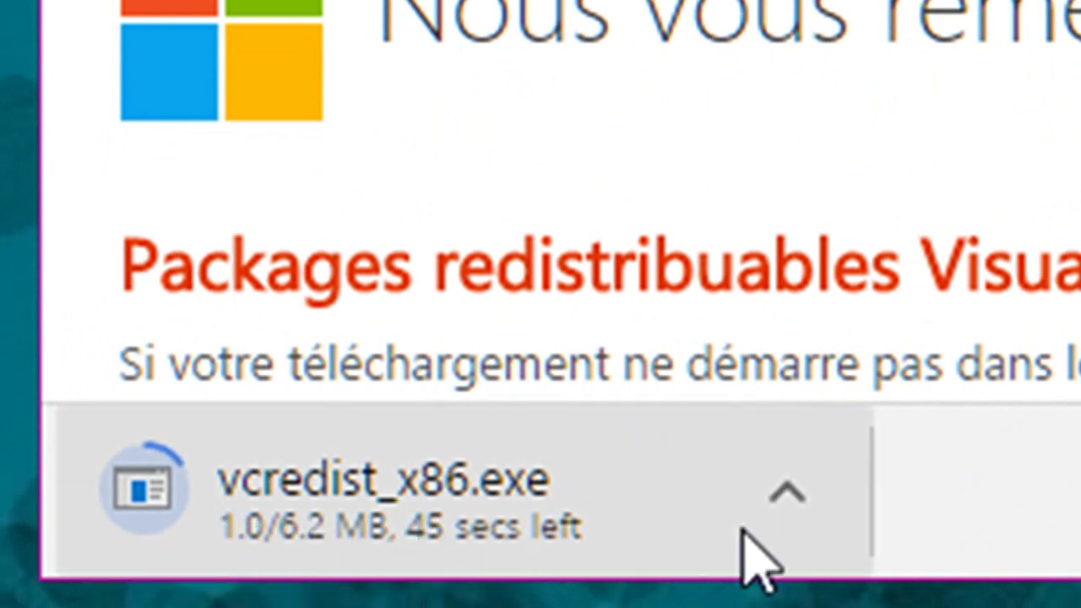
Step: Launch the downloaded vcredist_x86.exe and allow it to run at the security warning
{"action": "left_click", "coordinate": [789, 494]}
{"action": "left_click", "coordinate": [921, 2]}
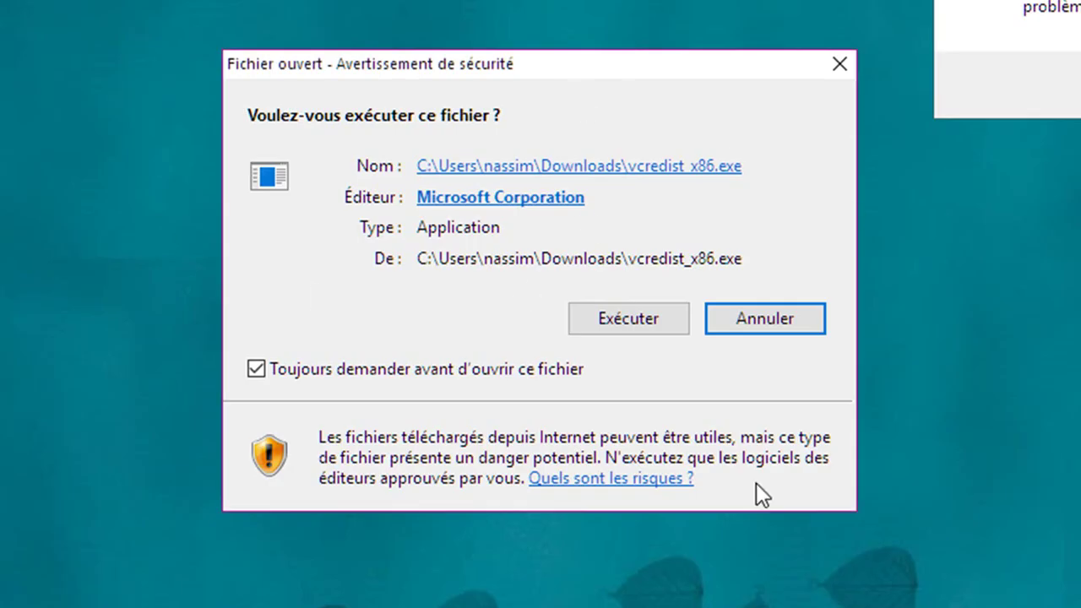
{"action": "left_click", "coordinate": [593, 328]}
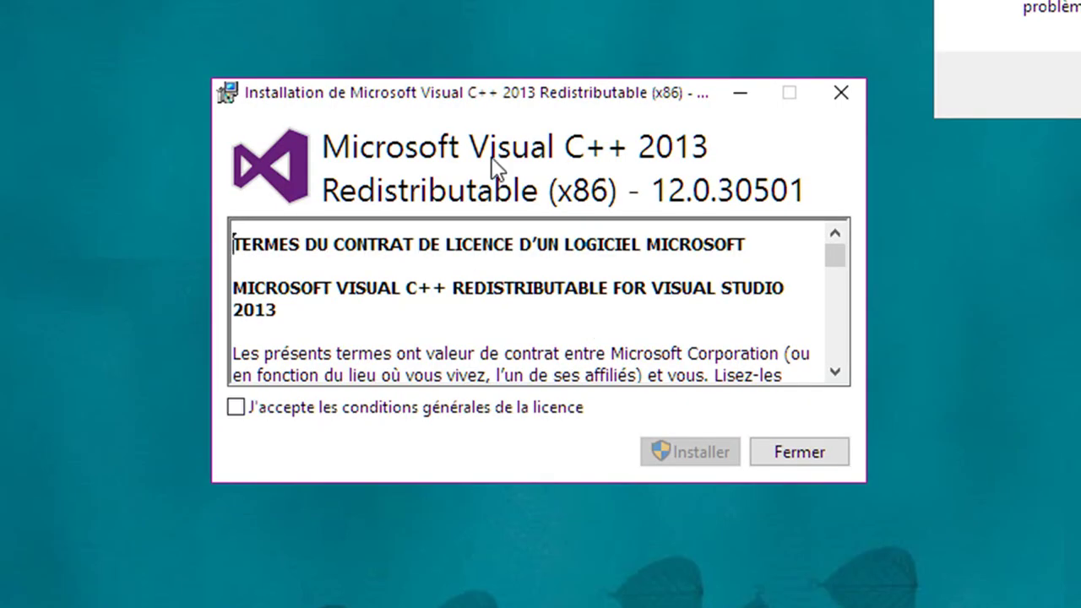
Step: Accept the licence terms, install Microsoft Visual C++ 2013 Redistributable (x86) and close the installer
{"action": "left_click", "coordinate": [304, 413]}
{"action": "left_click", "coordinate": [665, 460]}
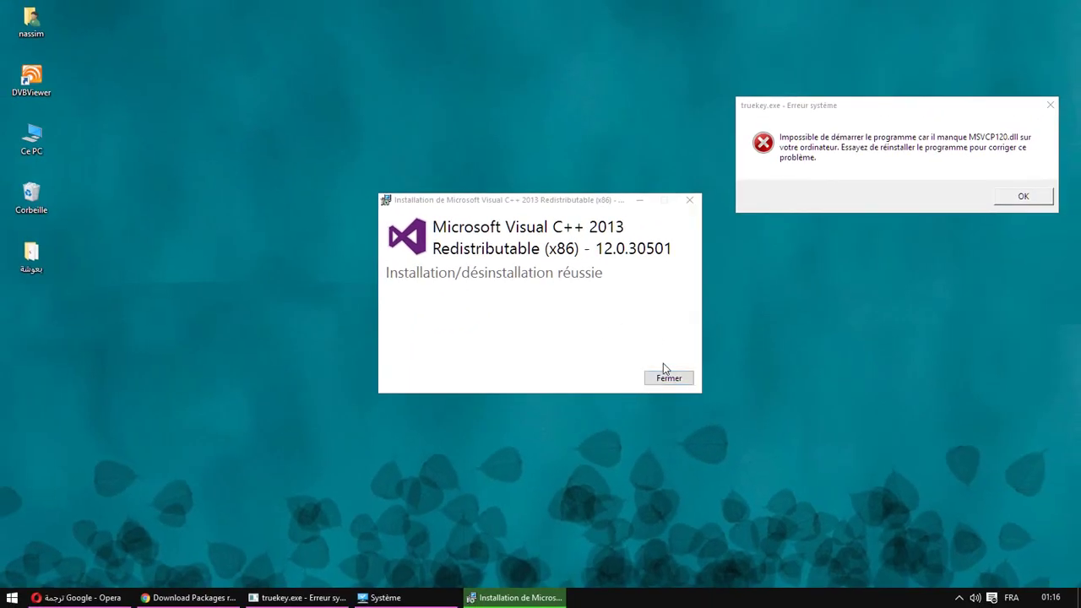
{"action": "left_click", "coordinate": [647, 329]}
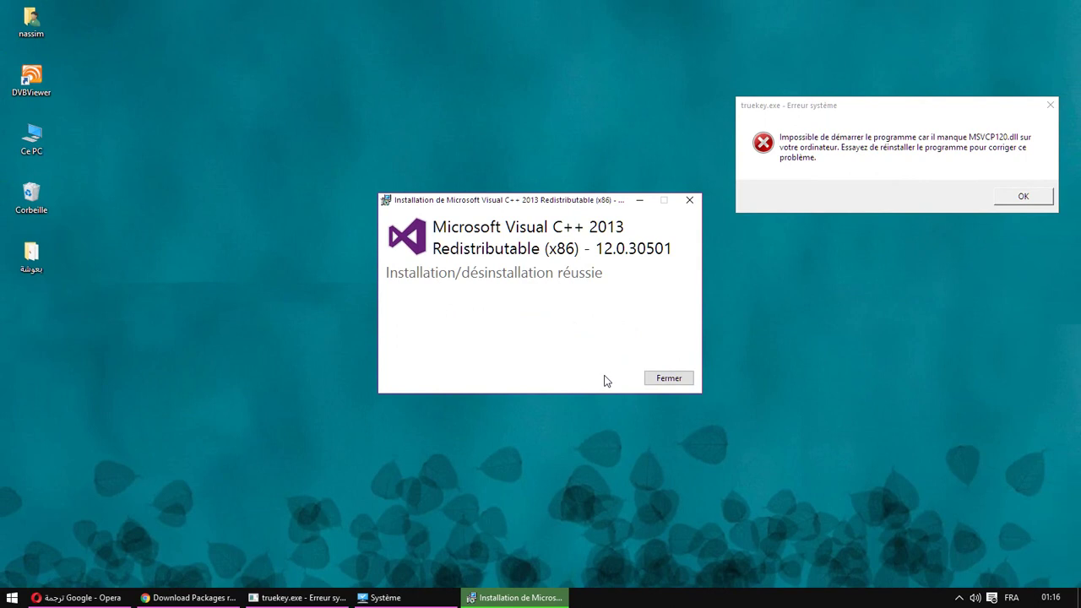
{"action": "left_click", "coordinate": [667, 379]}
Step: Look through the installed programs in Programmes et fonctionnalités for Microsoft Visual C++ 2013 Redistributable (x86) and Intel Security True Key
{"action": "mouse_move", "coordinate": [81, 597]}
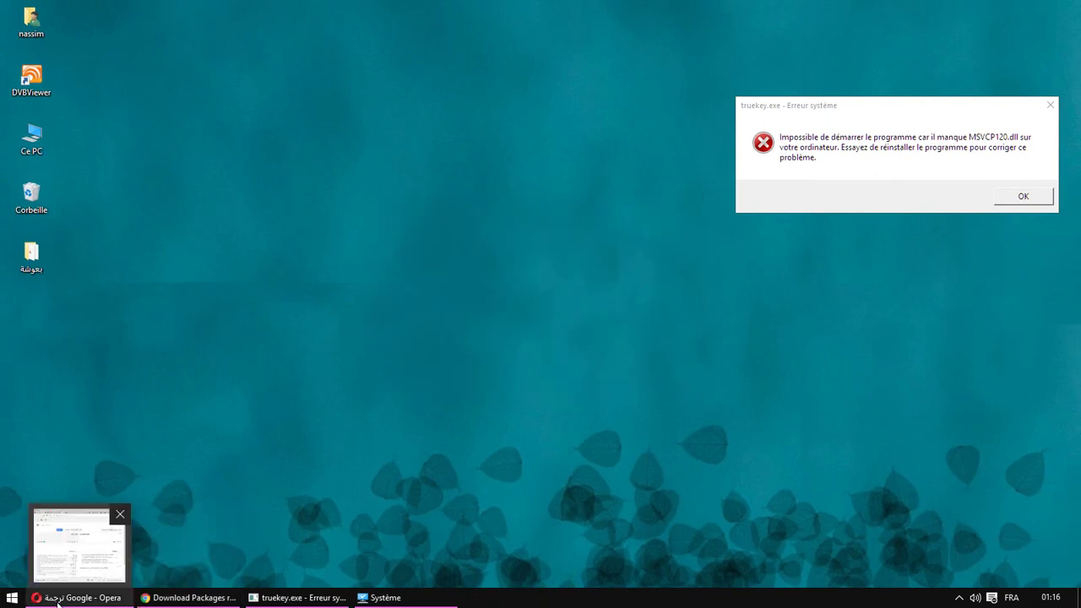
{"action": "right_click", "coordinate": [12, 597]}
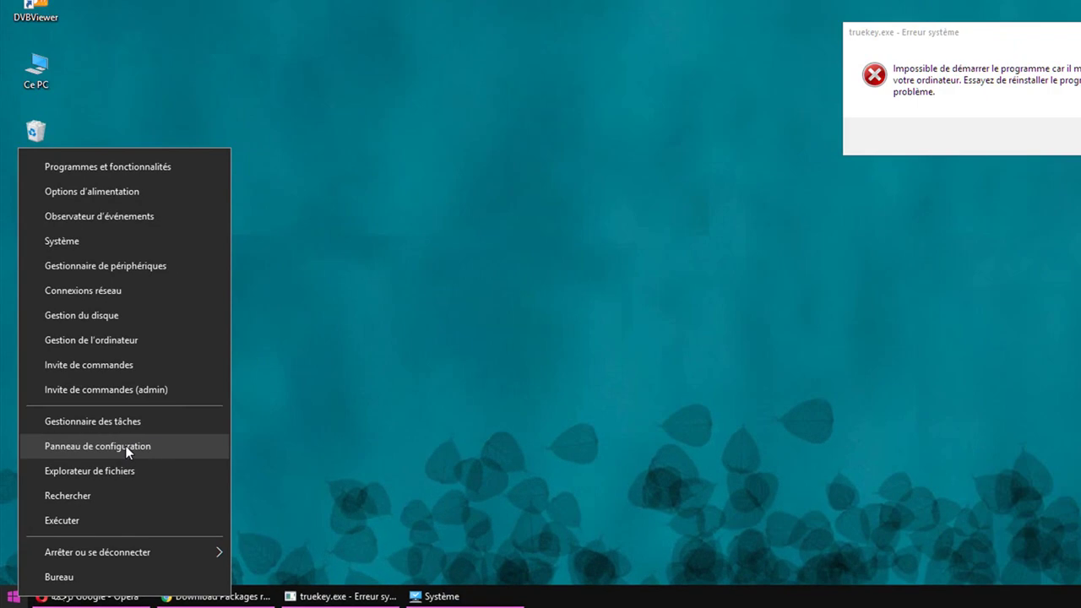
{"action": "left_click", "coordinate": [210, 324]}
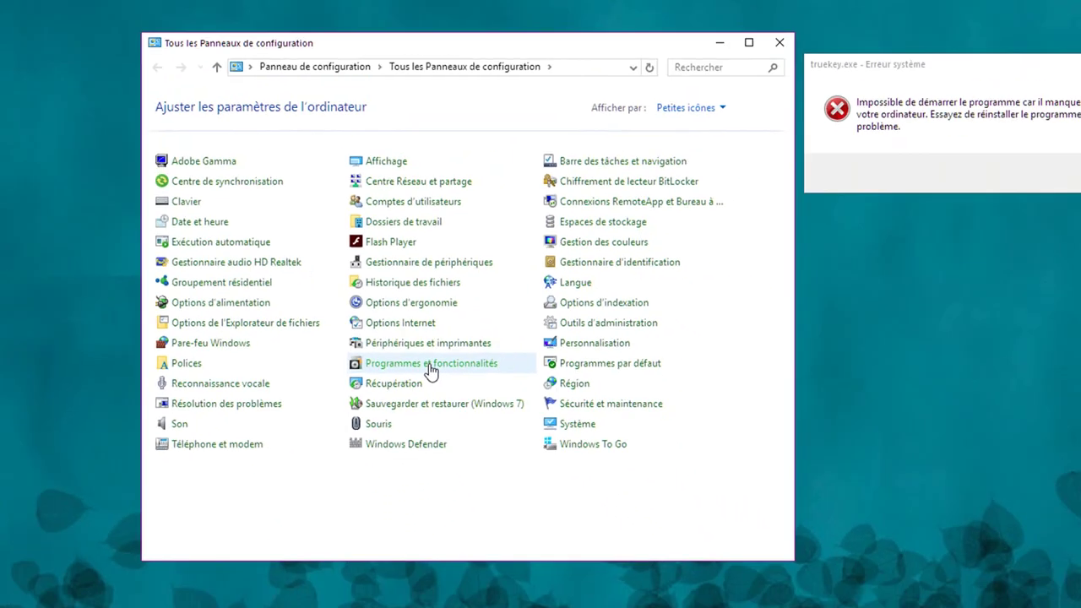
{"action": "left_click", "coordinate": [431, 367]}
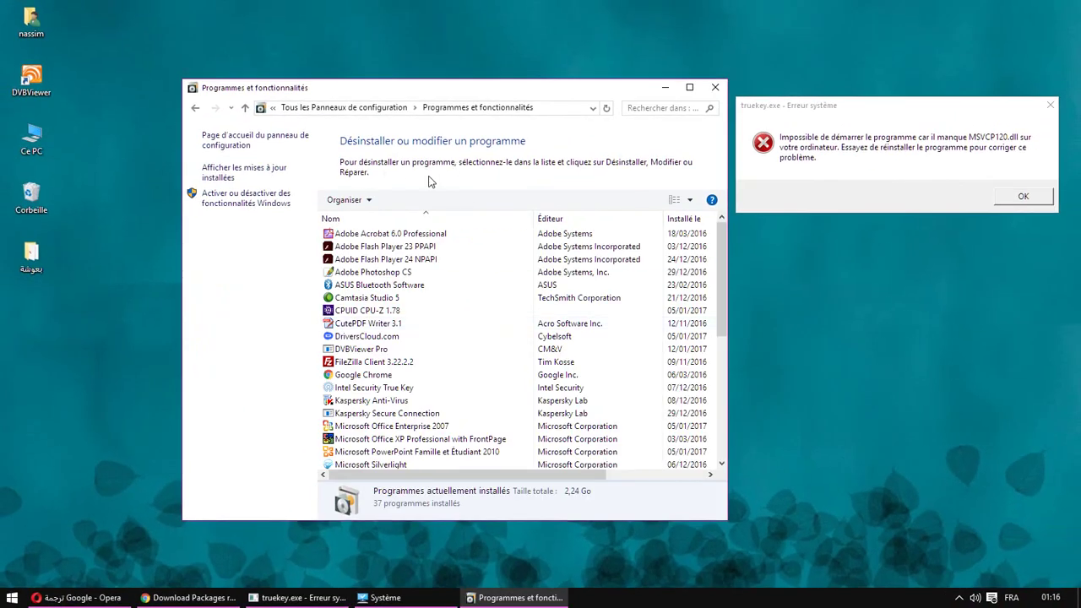
{"action": "scroll", "coordinate": [411, 419], "scroll_direction": "down", "scroll_amount": 3}
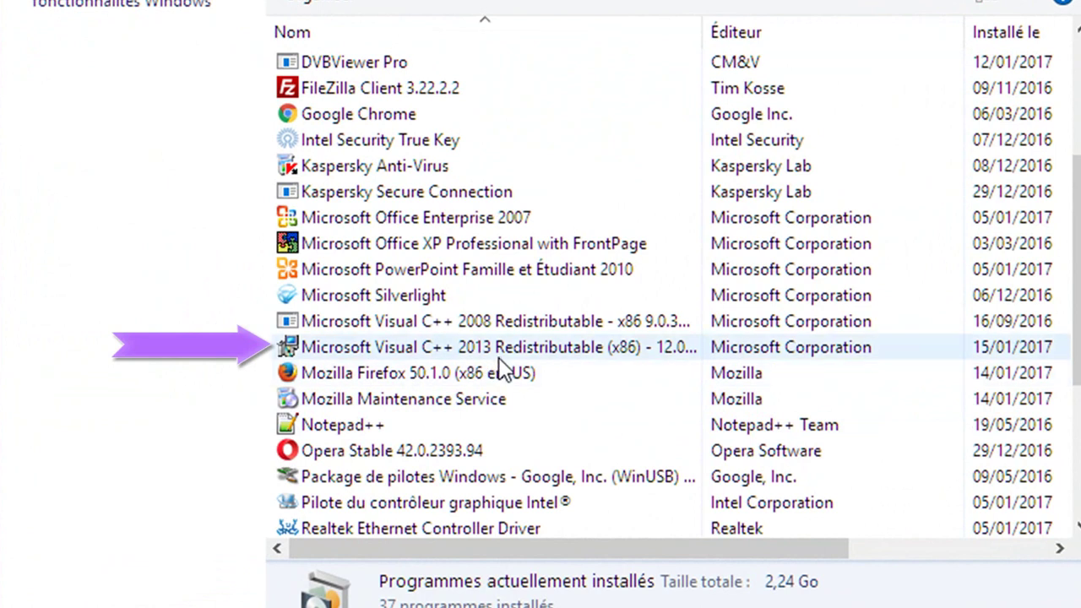
{"action": "left_click", "coordinate": [623, 352]}
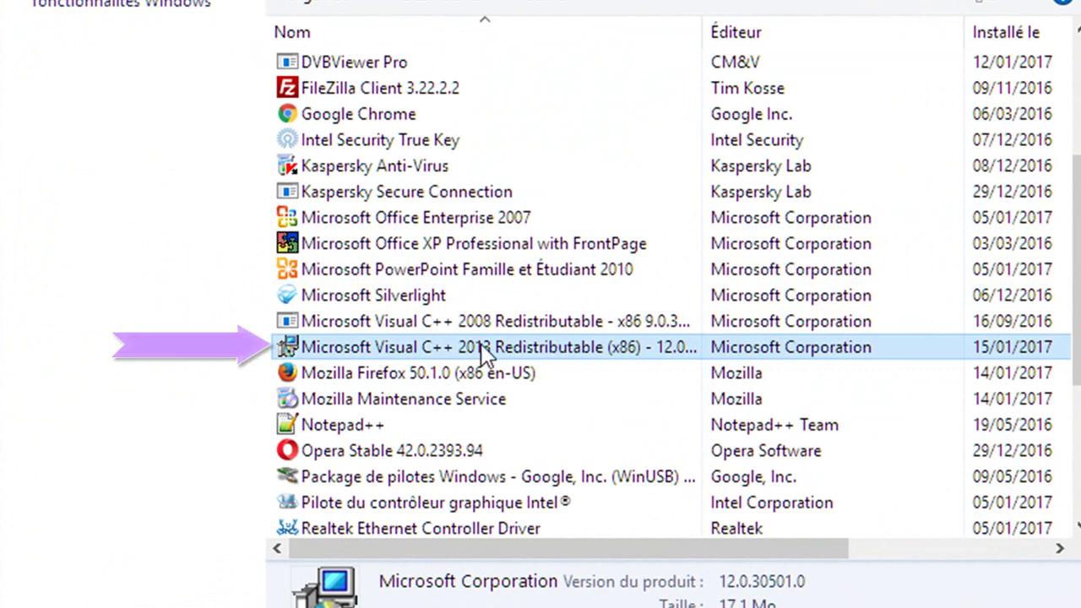
{"action": "left_click", "coordinate": [430, 140]}
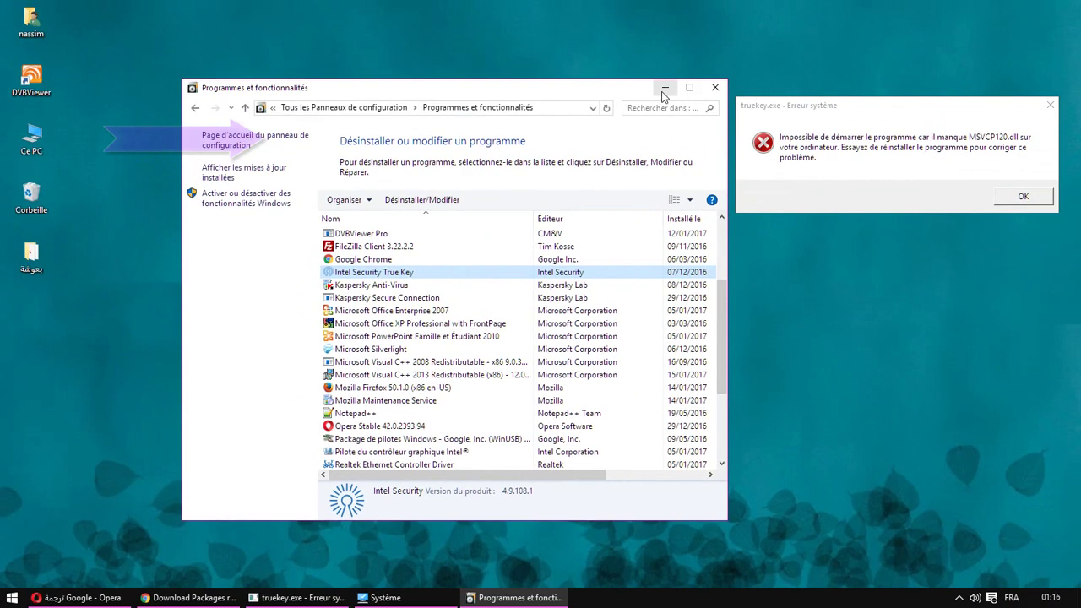
Step: Minimise the installed programs window and dismiss the truekey.exe system error dialog
{"action": "left_click", "coordinate": [689, 61]}
{"action": "left_click_drag", "start_coordinate": [892, 108], "coordinate": [498, 159]}
{"action": "left_click", "coordinate": [657, 263]}
{"action": "left_click", "coordinate": [676, 351]}
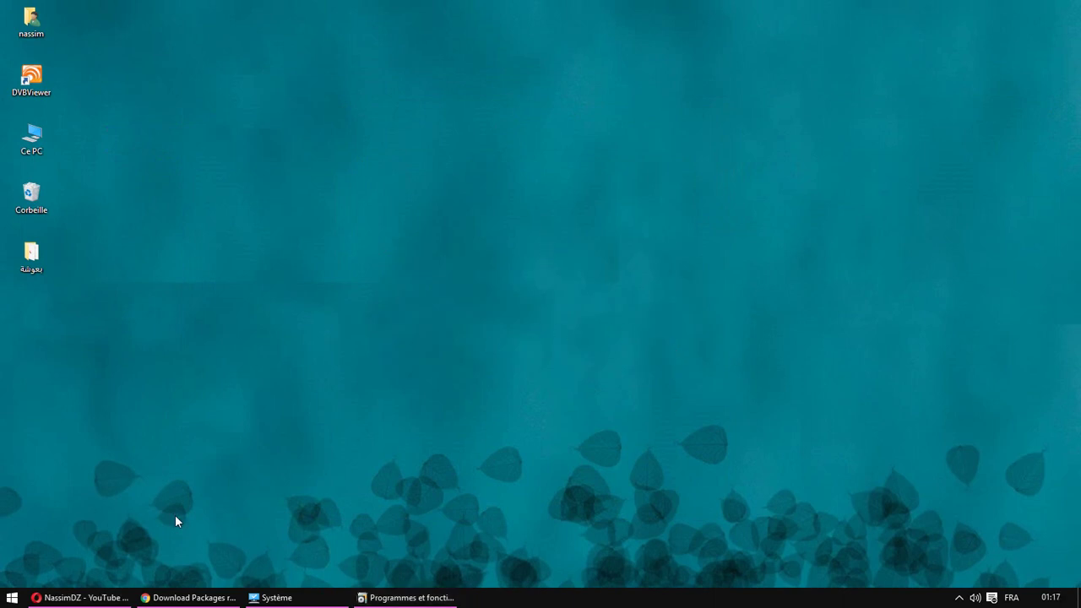
Step: Switch to Opera, subscribe to the open YouTube channel and minimise the browser
{"action": "left_click", "coordinate": [80, 597]}
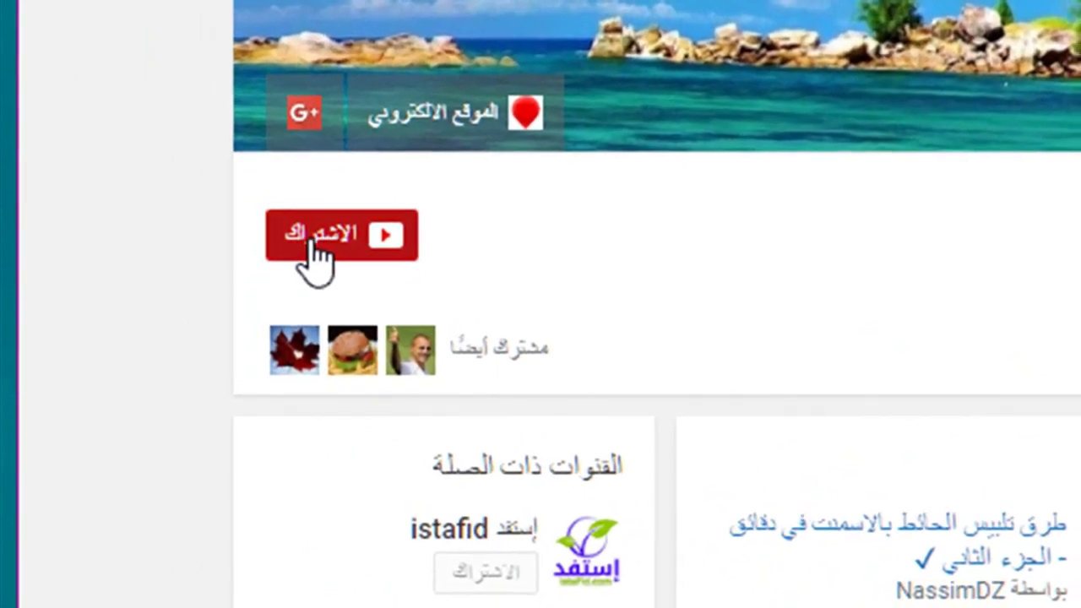
{"action": "left_click", "coordinate": [233, 240]}
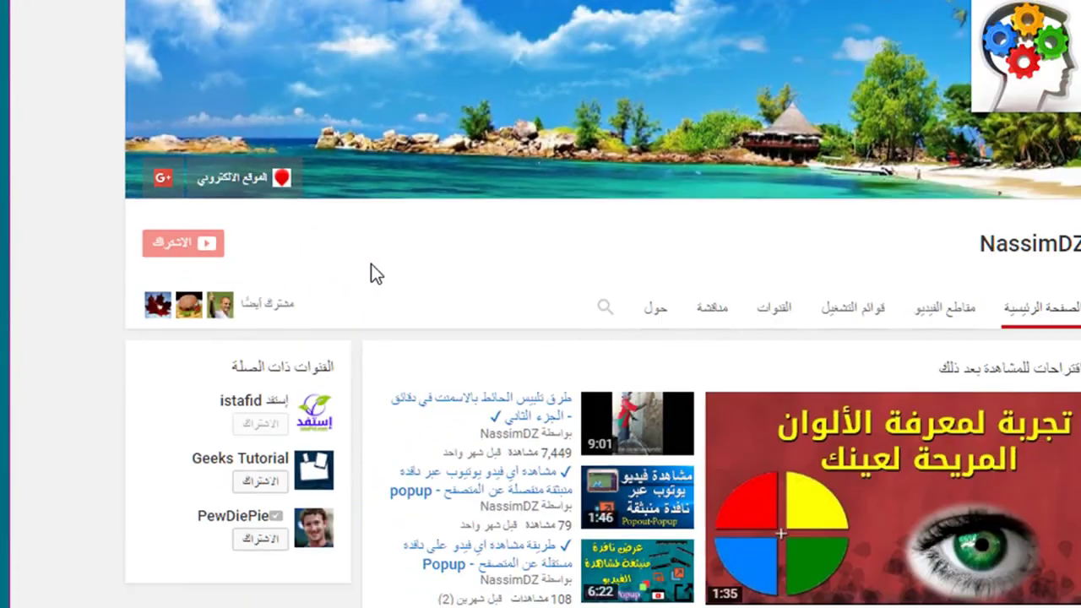
{"action": "left_click", "coordinate": [644, 11]}
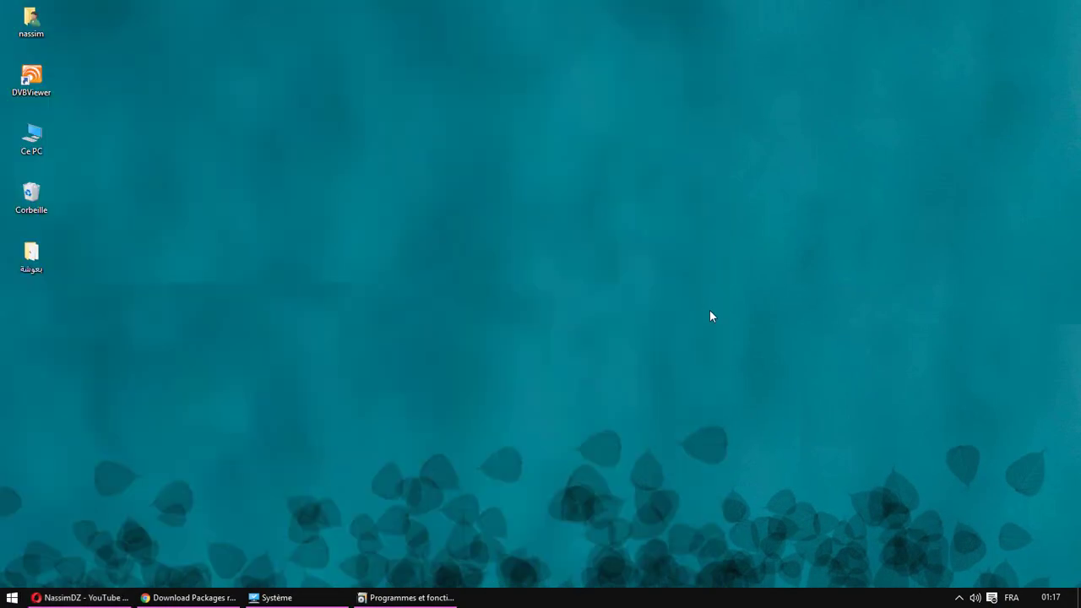